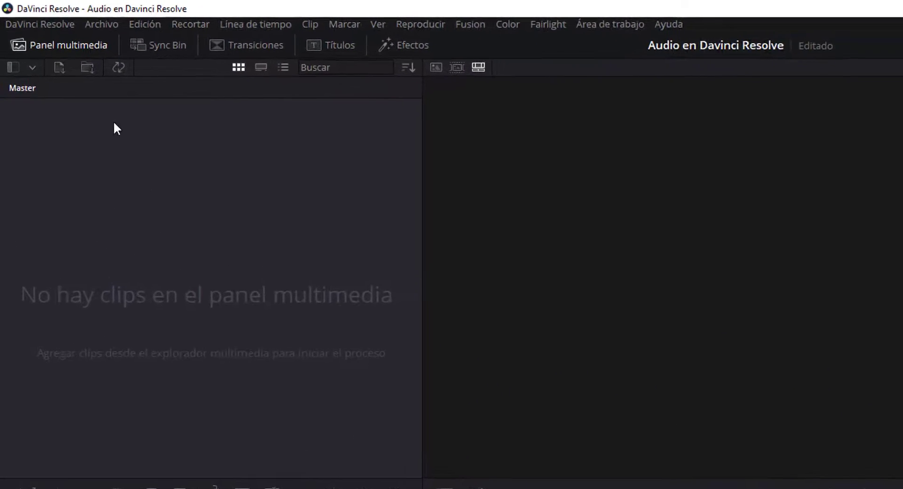
Import 'video preparado... esta tarde.mp4', preview it on the Edit page, and append it to Timeline 1
{"action": "left_click", "coordinate": [115, 29]}
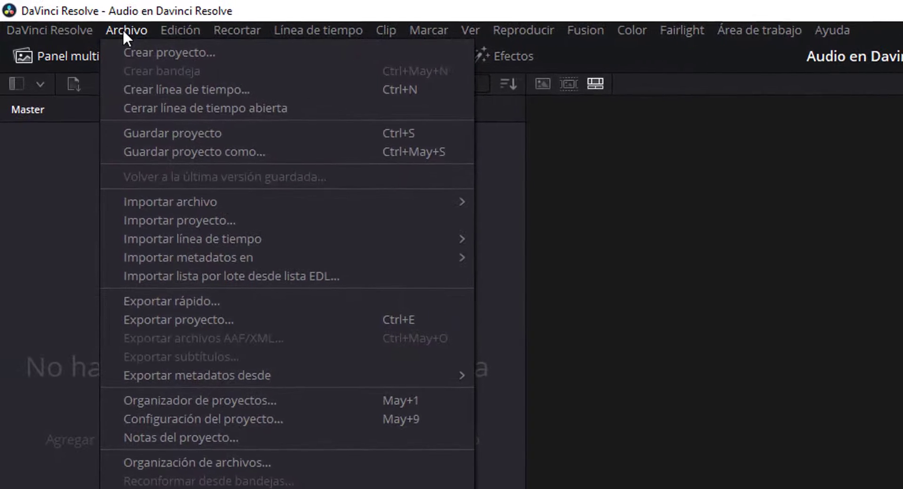
{"action": "left_click", "coordinate": [521, 207]}
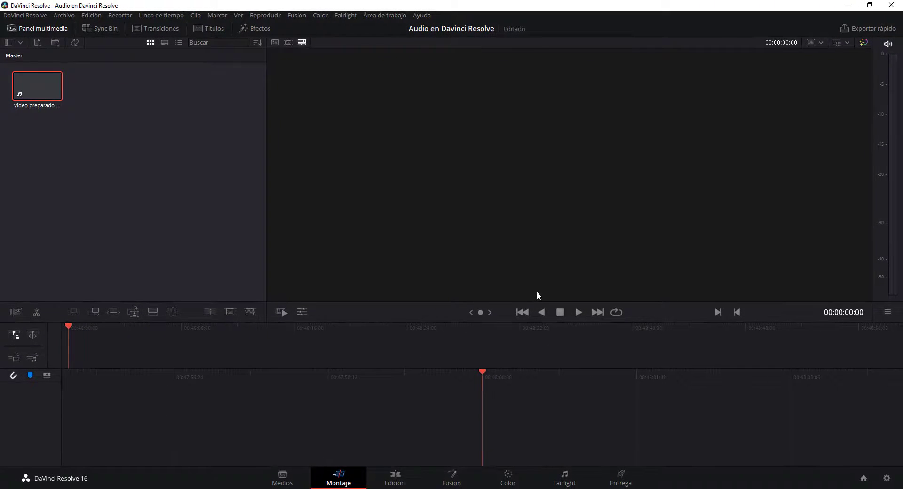
{"action": "key", "text": "shift+4"}
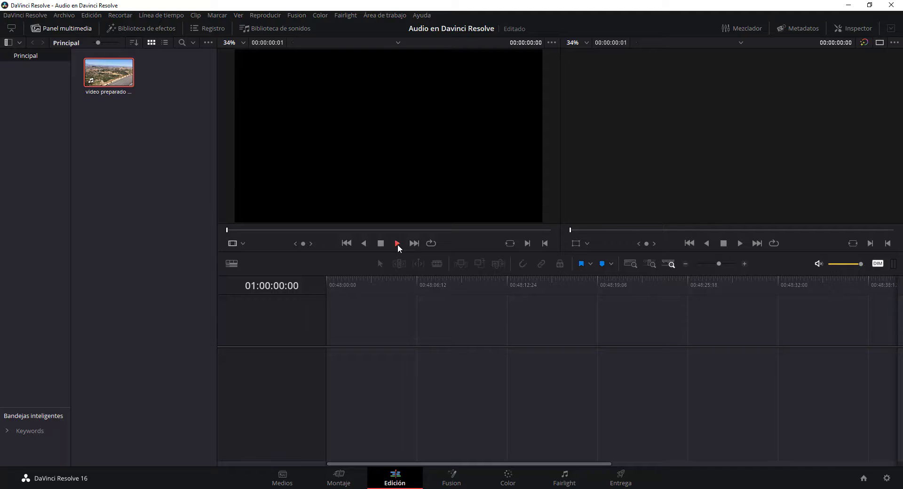
{"action": "left_click", "coordinate": [397, 243]}
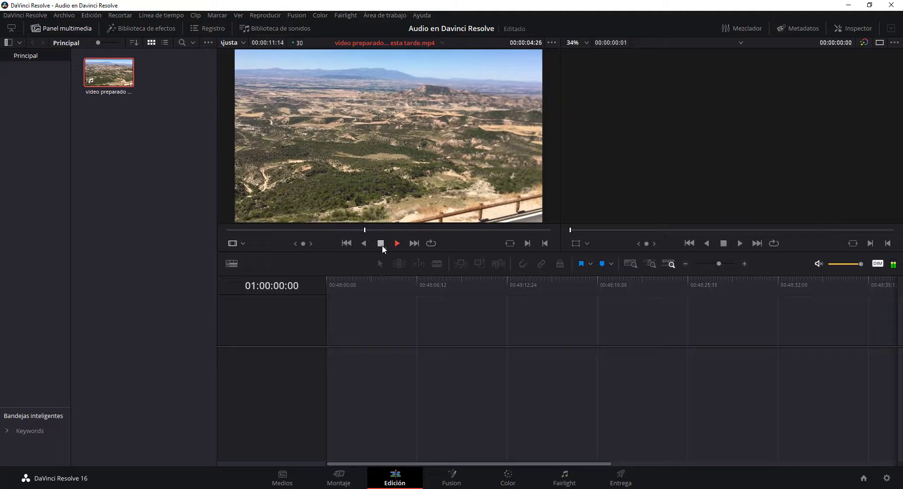
{"action": "left_click", "coordinate": [382, 245]}
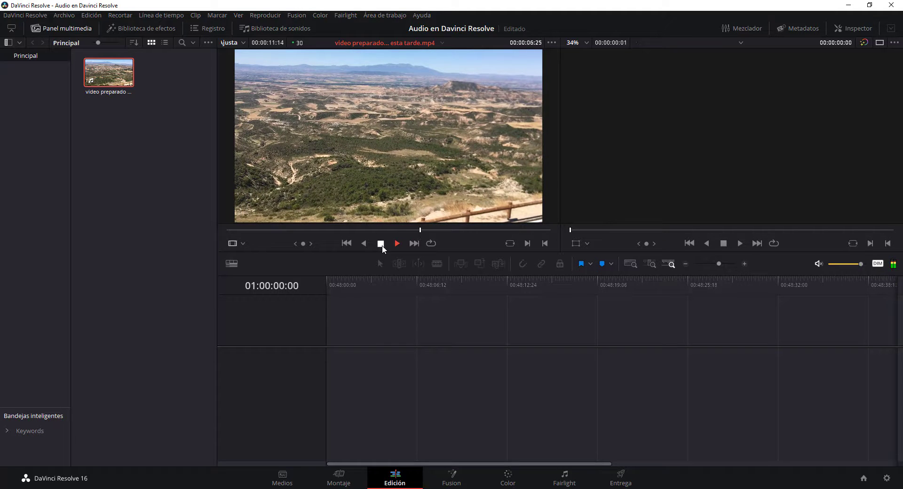
{"action": "left_click", "coordinate": [381, 244]}
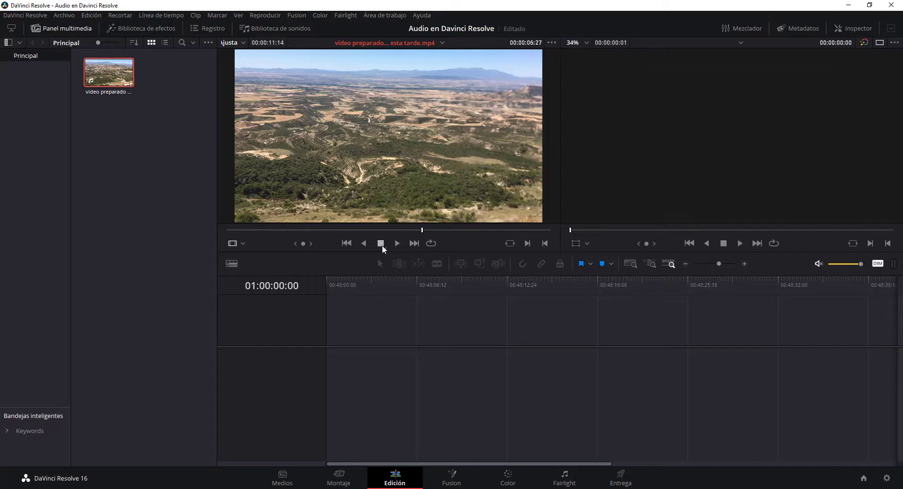
{"action": "key", "text": "F9"}
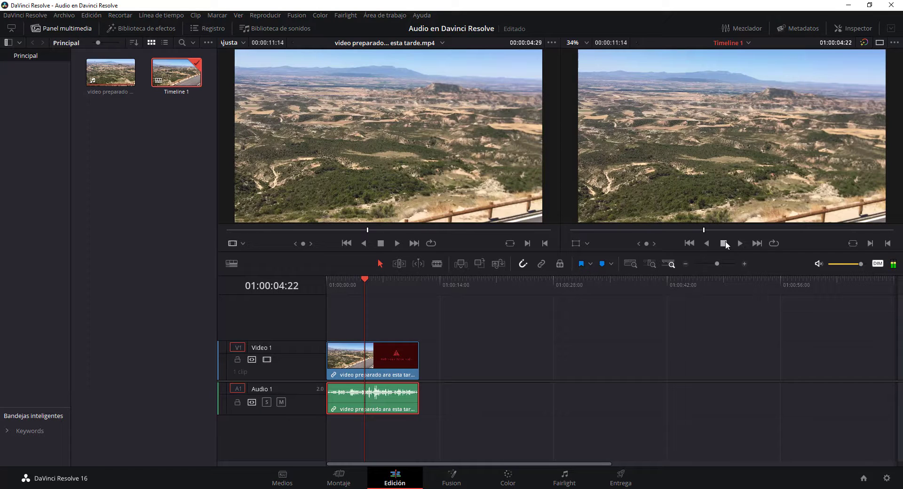
{"action": "left_click", "coordinate": [724, 243]}
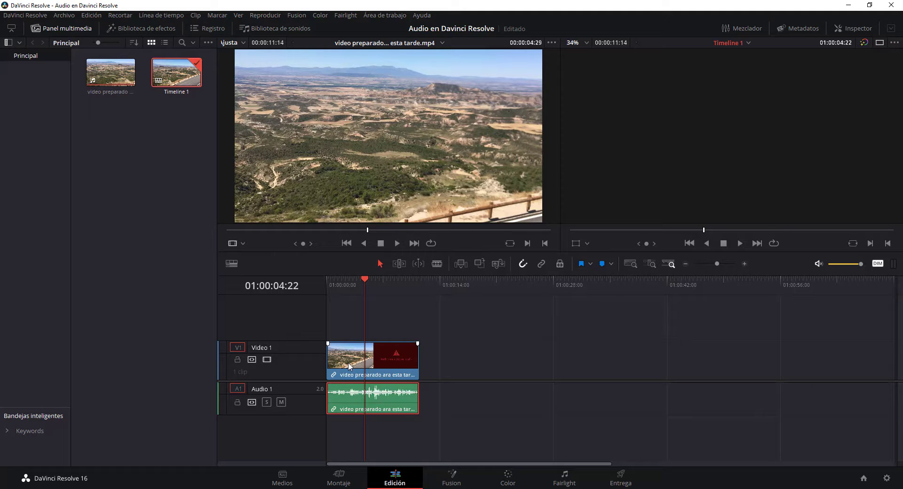
On the Fairlight page, delete both of the clip's original audio parts from Audio 1
{"action": "left_click", "coordinate": [566, 476]}
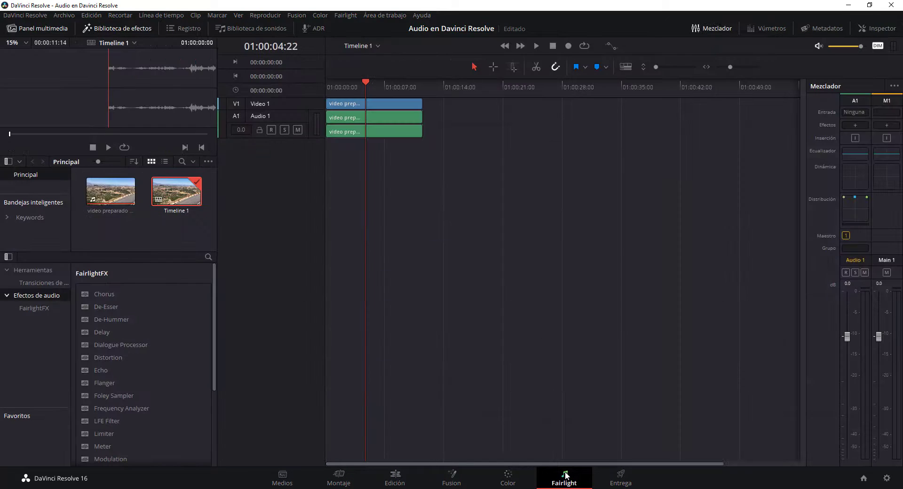
{"action": "left_click", "coordinate": [374, 117]}
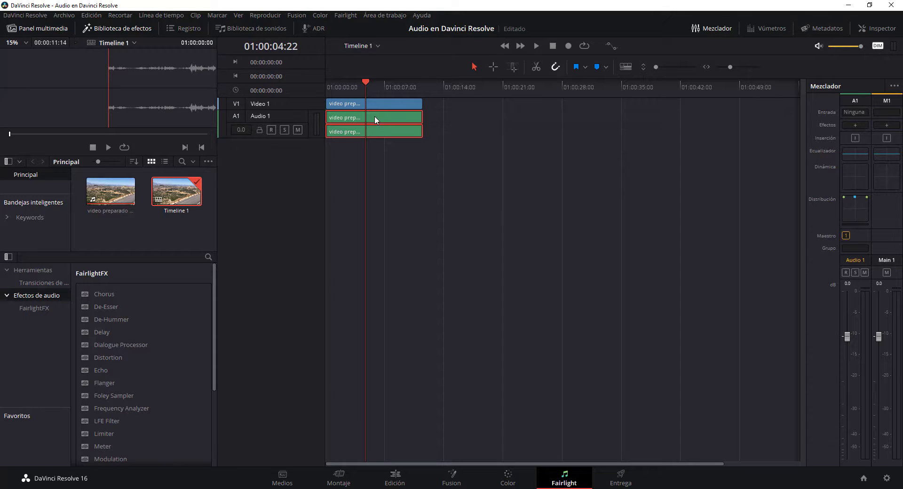
{"action": "key", "text": "Delete"}
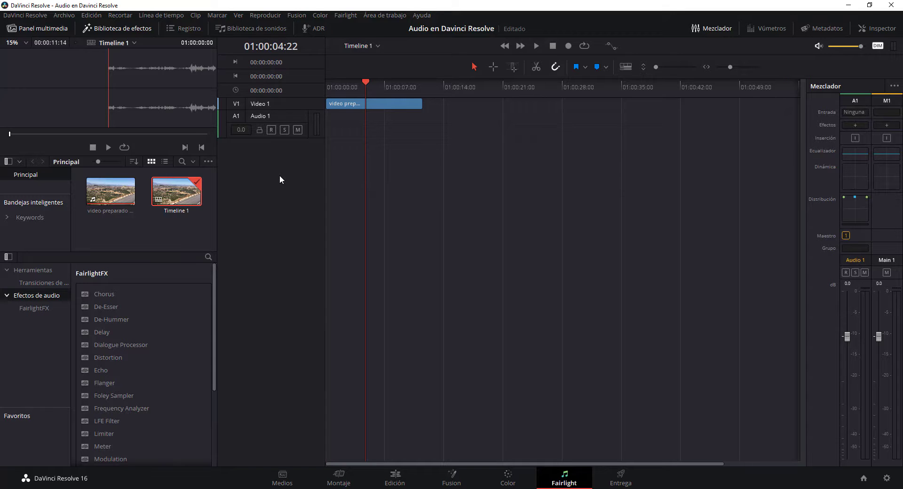
{"action": "key", "text": "ctrl+z"}
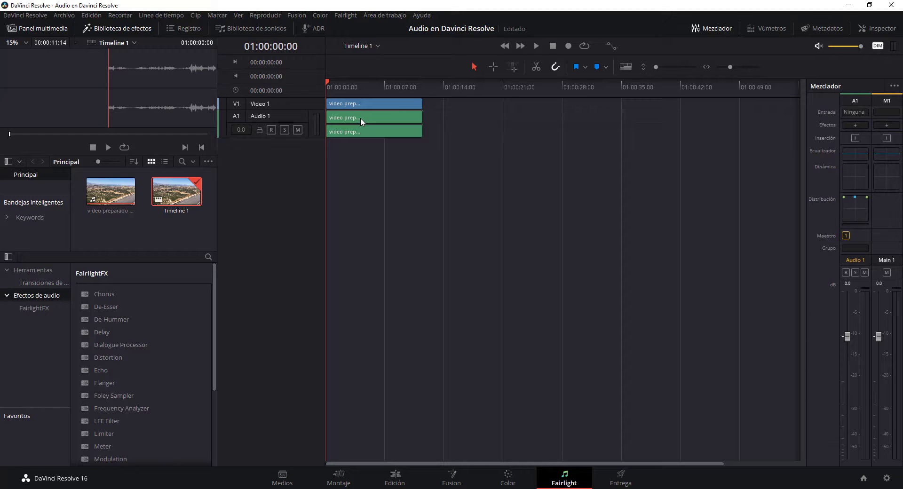
{"action": "left_click", "coordinate": [360, 118]}
{"action": "key", "text": "Delete"}
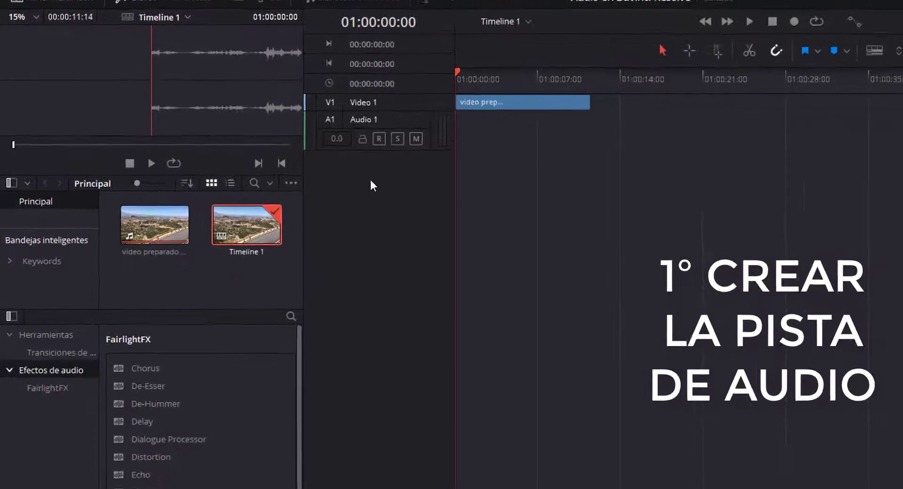
Add a stereo audio track, Audio 2, through the track header's Agregar pista menu
{"action": "right_click", "coordinate": [265, 160]}
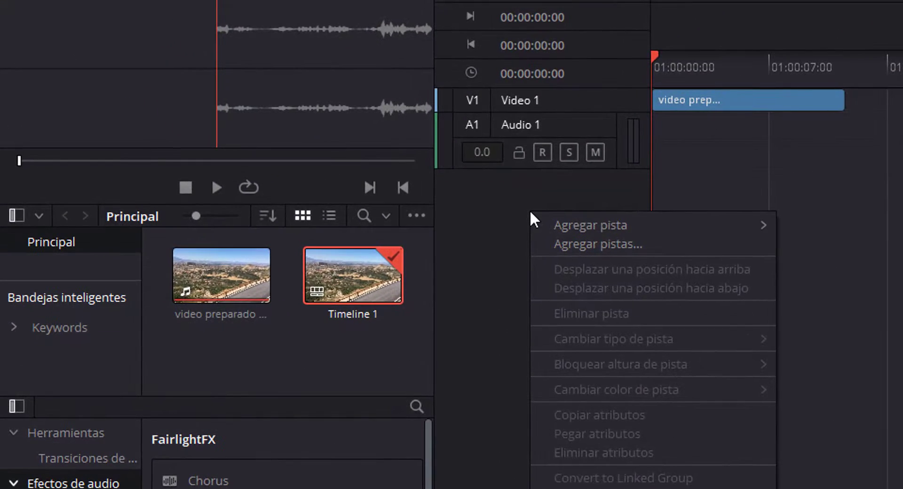
{"action": "mouse_move", "coordinate": [563, 226]}
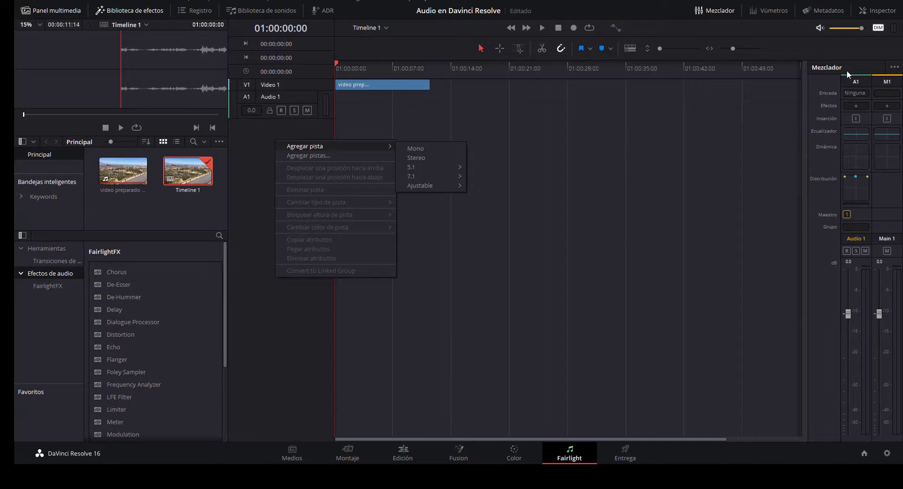
{"action": "left_click", "coordinate": [425, 160]}
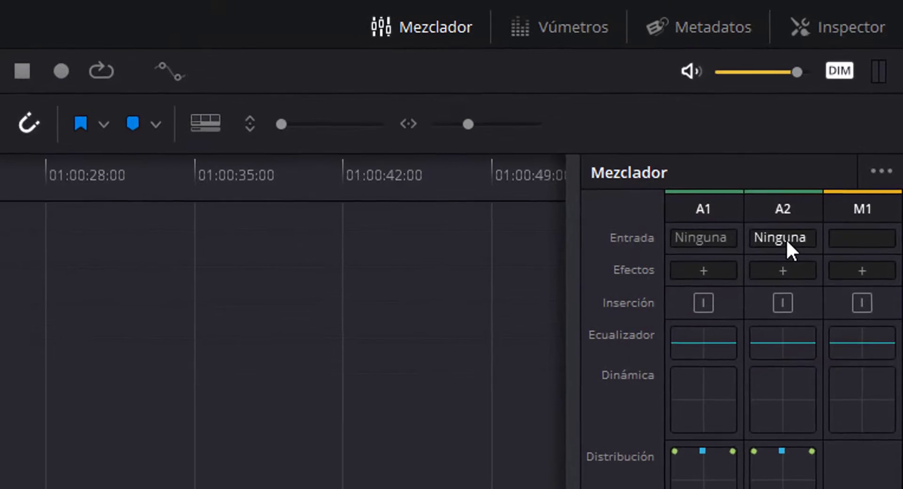
Open Audio 2's Entrada... assignment window, then bring the laptop-screen photo to the front
{"action": "left_click", "coordinate": [781, 247]}
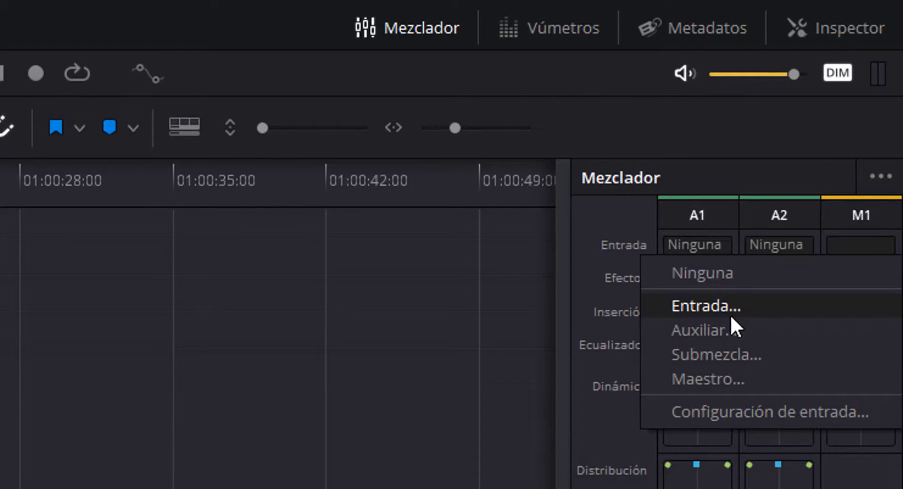
{"action": "left_click", "coordinate": [733, 302]}
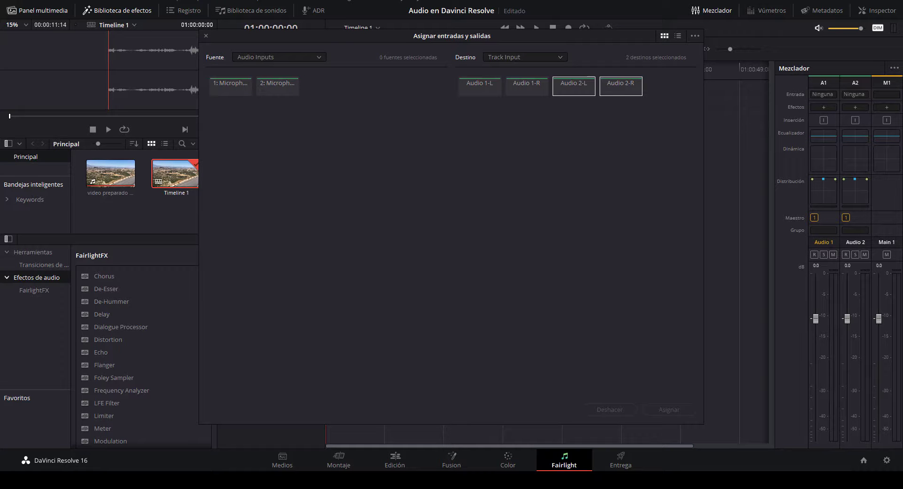
{"action": "mouse_move", "coordinate": [451, 480]}
{"action": "left_click", "coordinate": [479, 459]}
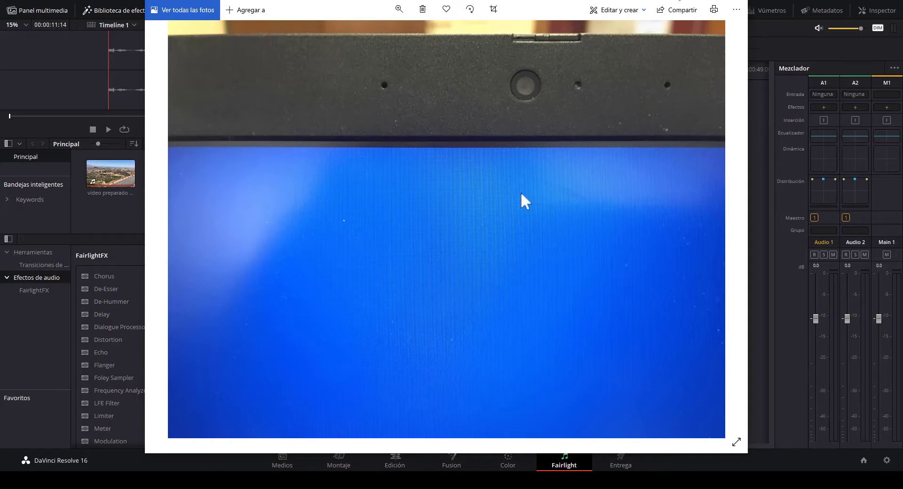
View the headset-and-microphone photo in Photos, then close the Photos window
{"action": "key", "text": "alt+Tab"}
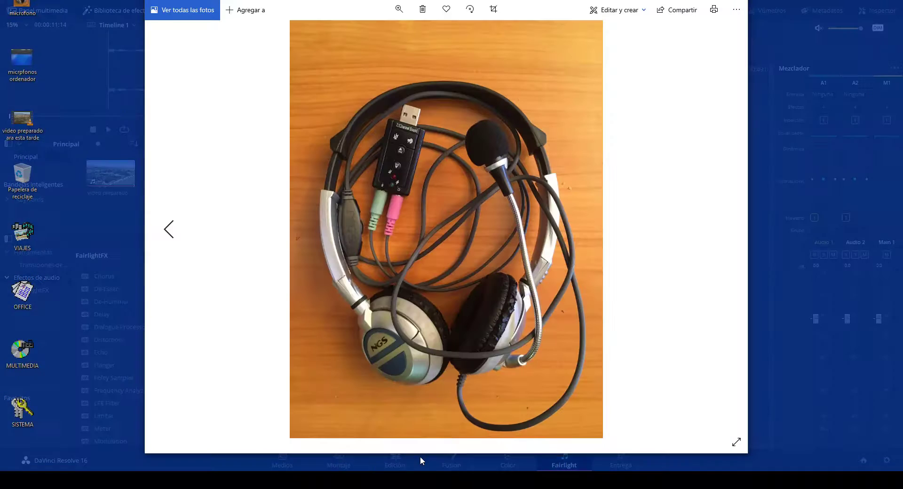
{"action": "left_click", "coordinate": [420, 456]}
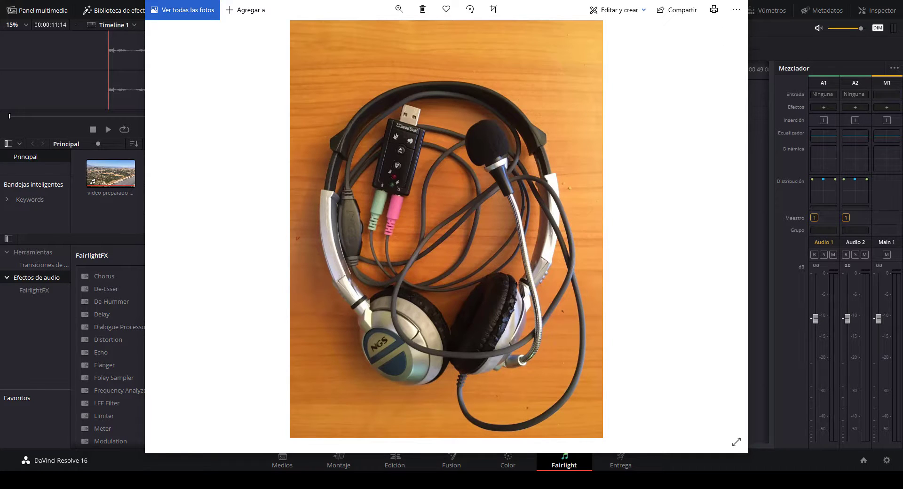
{"action": "left_click", "coordinate": [745, 2]}
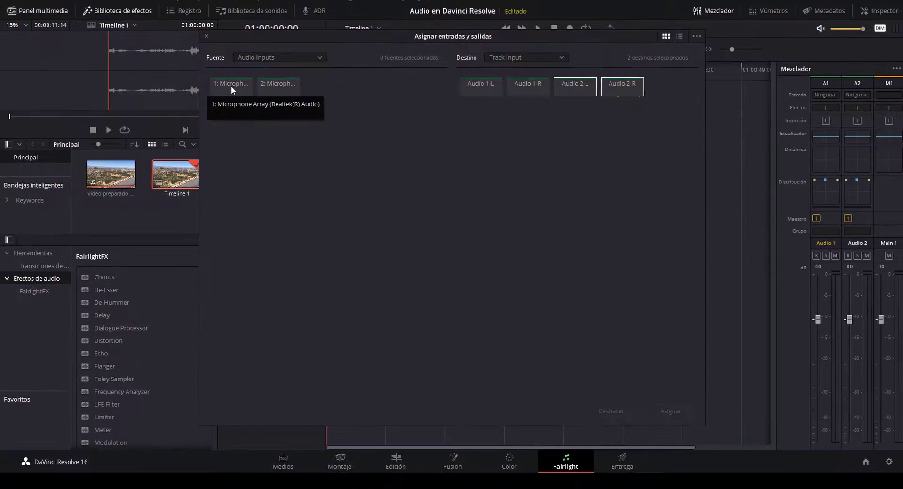
Assign '1: Microphone' as the source for Audio 2-L and 2-R
{"action": "left_click", "coordinate": [230, 86]}
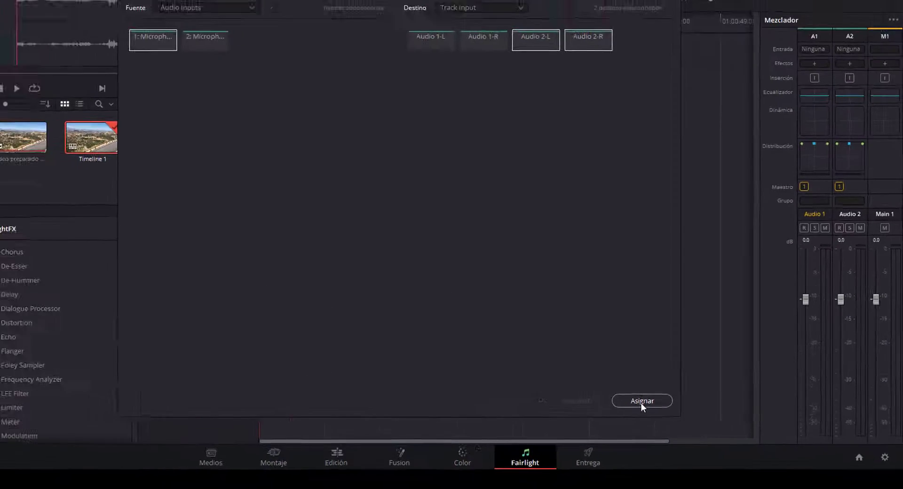
{"action": "left_click", "coordinate": [641, 401]}
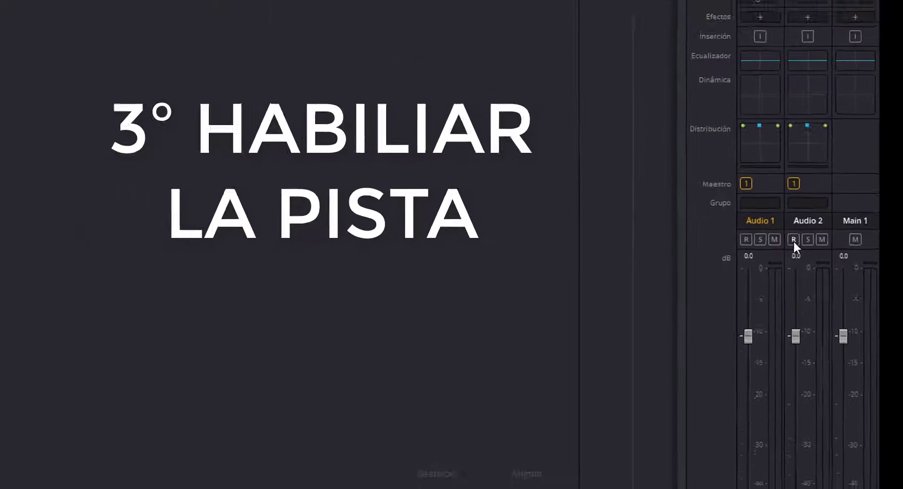
Arm Audio 2's R button and close the Asignar entradas y salidas dialog
{"action": "left_click", "coordinate": [793, 240]}
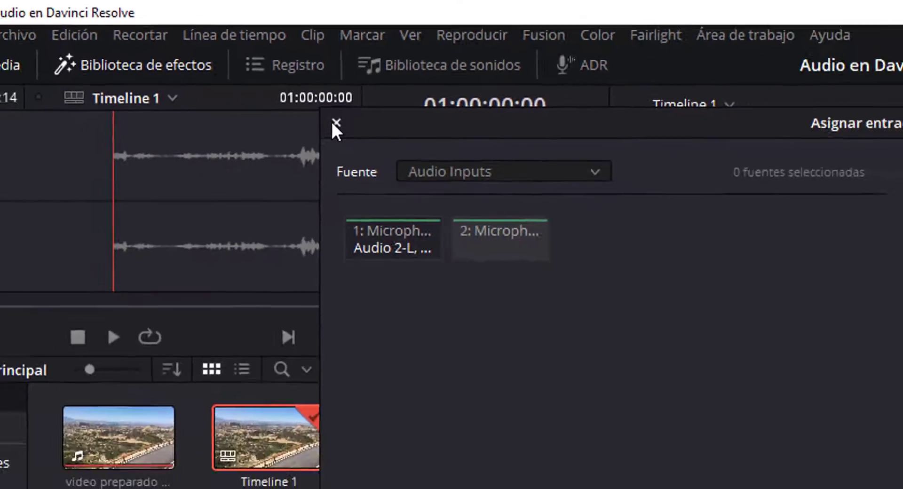
{"action": "left_click", "coordinate": [217, 54]}
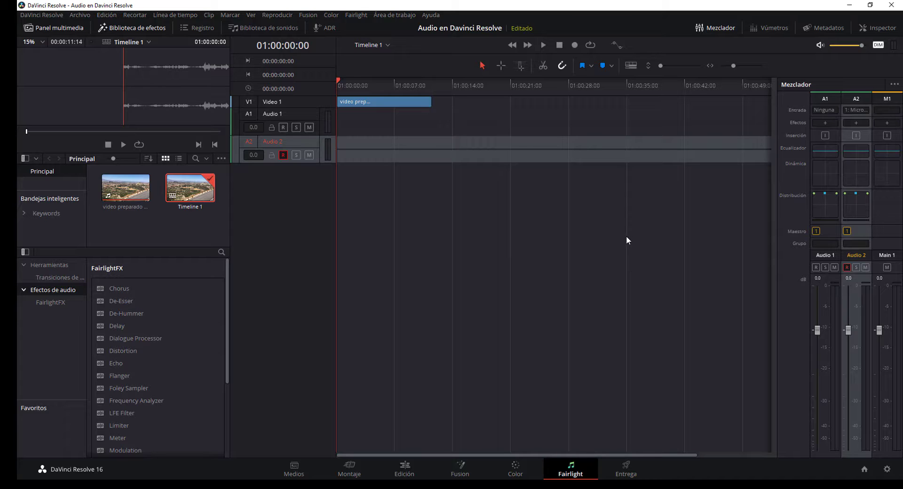
Show the Vúmetros meters panel and start recording the voice-over onto Audio 2
{"action": "left_click", "coordinate": [767, 27]}
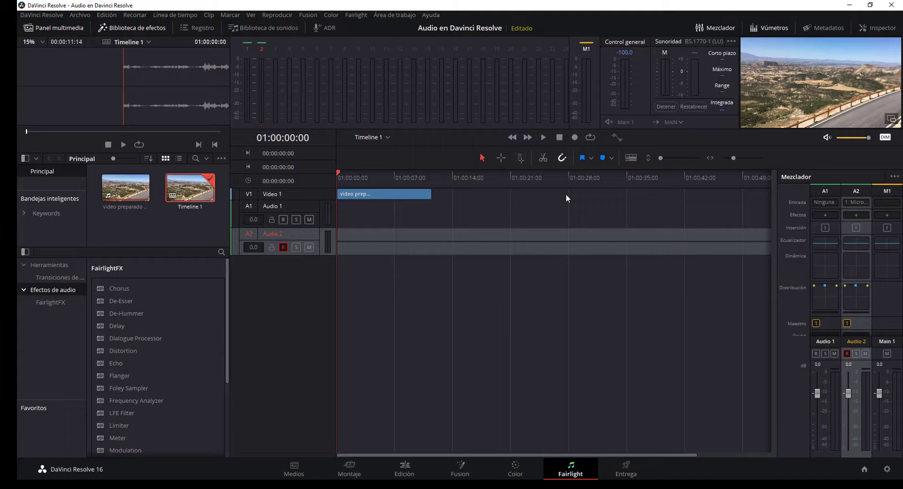
{"action": "left_click", "coordinate": [575, 138]}
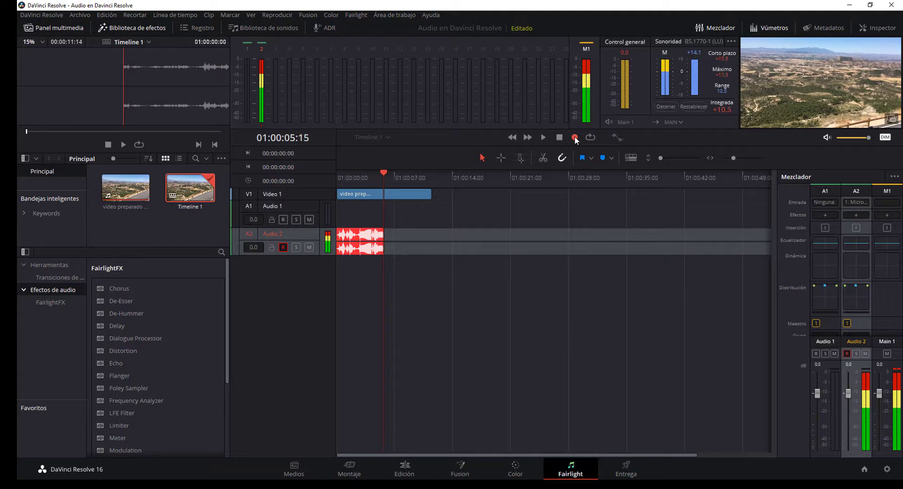
Stop recording, mute the monitor output, and select the FL_capture take on Audio 2
{"action": "left_click", "coordinate": [559, 138]}
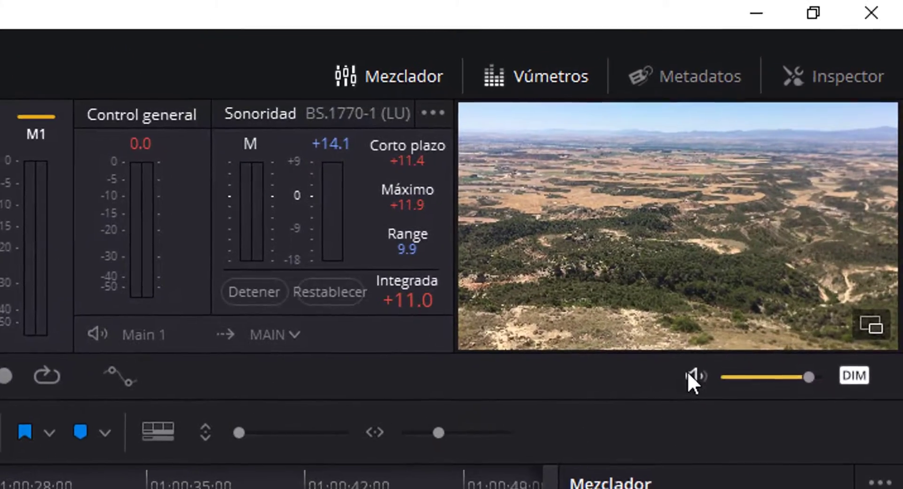
{"action": "left_click", "coordinate": [699, 361]}
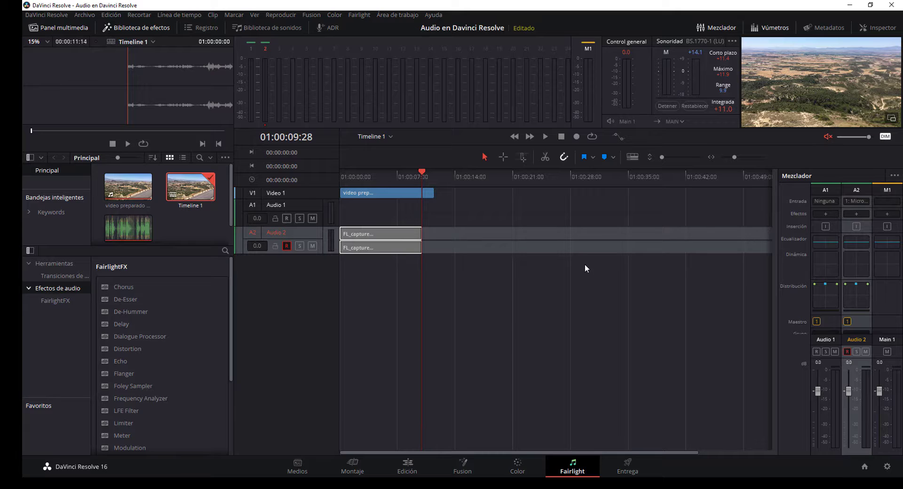
{"action": "left_click", "coordinate": [381, 233]}
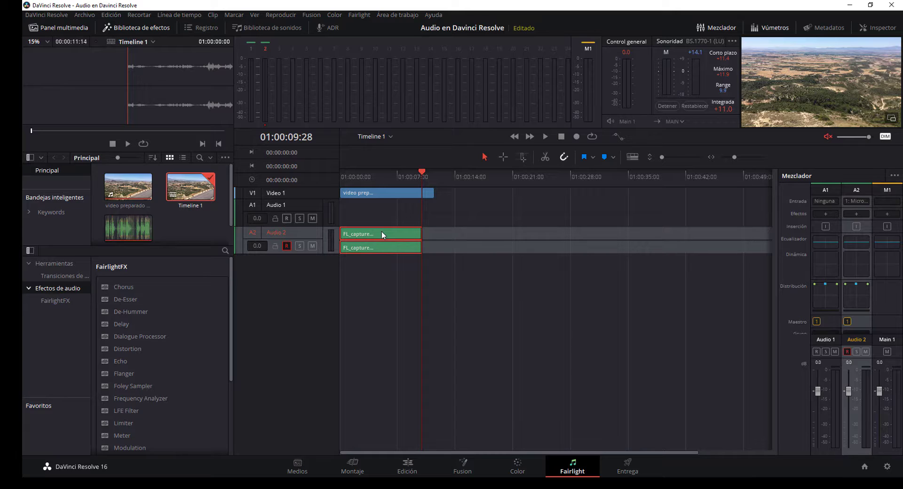
Delete the FL_capture take, unmute the monitor, and return the playhead to the timeline start
{"action": "key", "text": "Delete"}
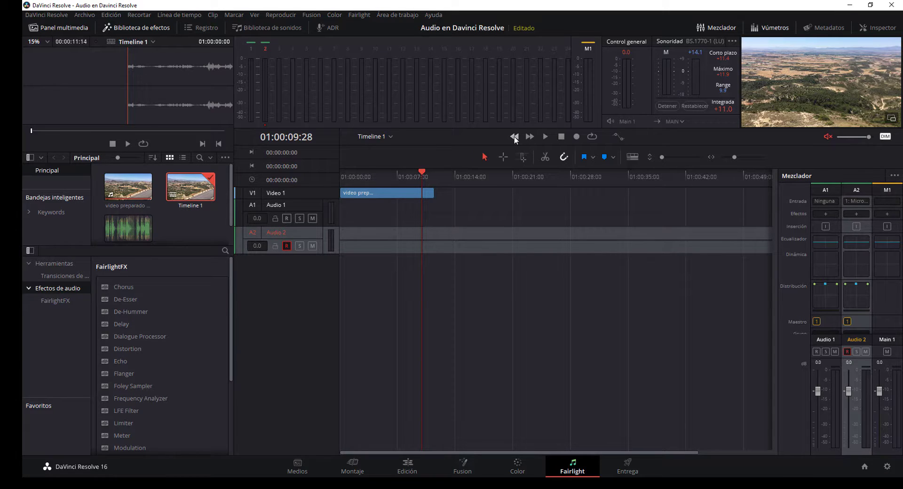
{"action": "left_click_drag", "start_coordinate": [422, 167], "coordinate": [827, 148]}
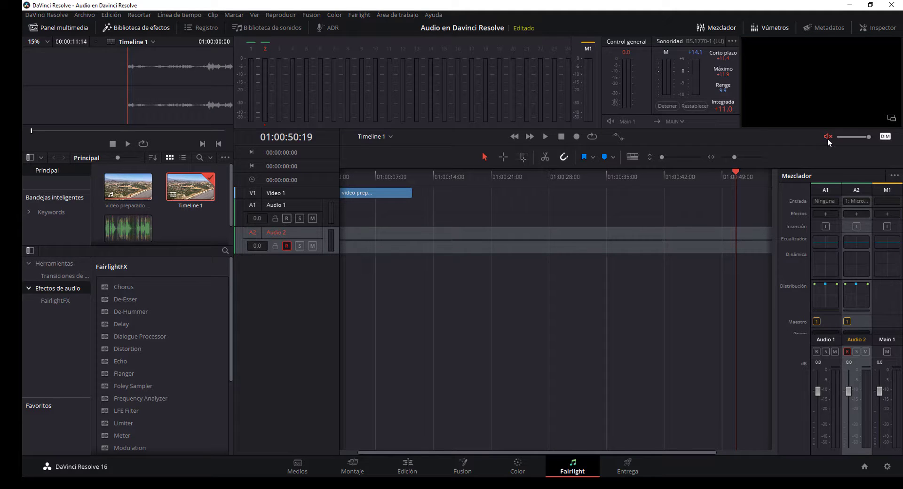
{"action": "left_click", "coordinate": [826, 137]}
{"action": "left_click", "coordinate": [576, 136]}
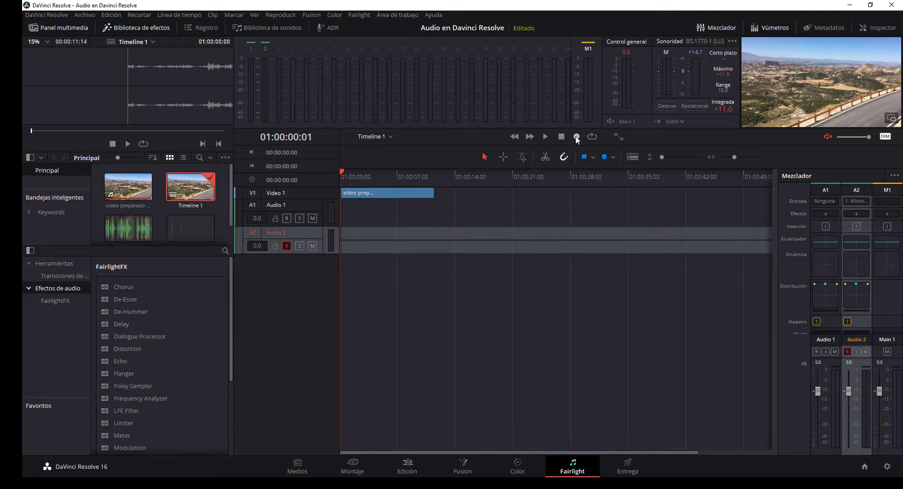
Unmute the monitor and record a microphone take on armed Audio 2 as long as the video clip
{"action": "left_click", "coordinate": [827, 136]}
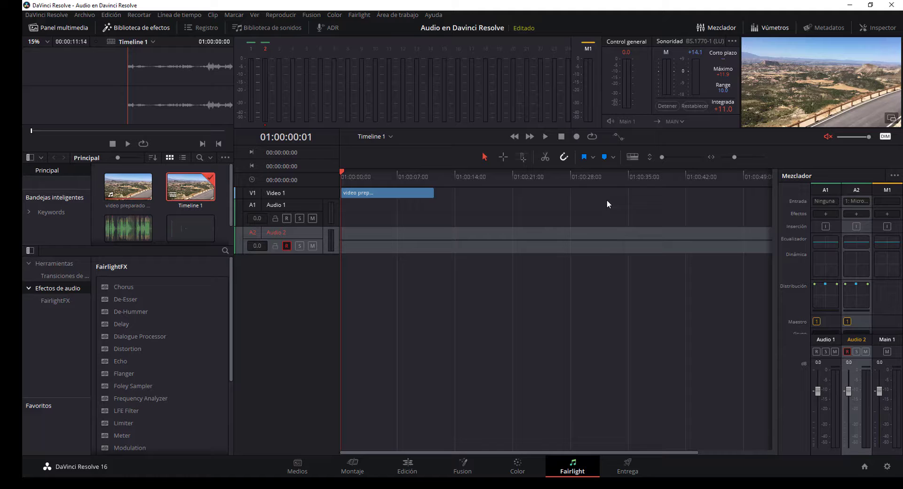
{"action": "left_click", "coordinate": [576, 137]}
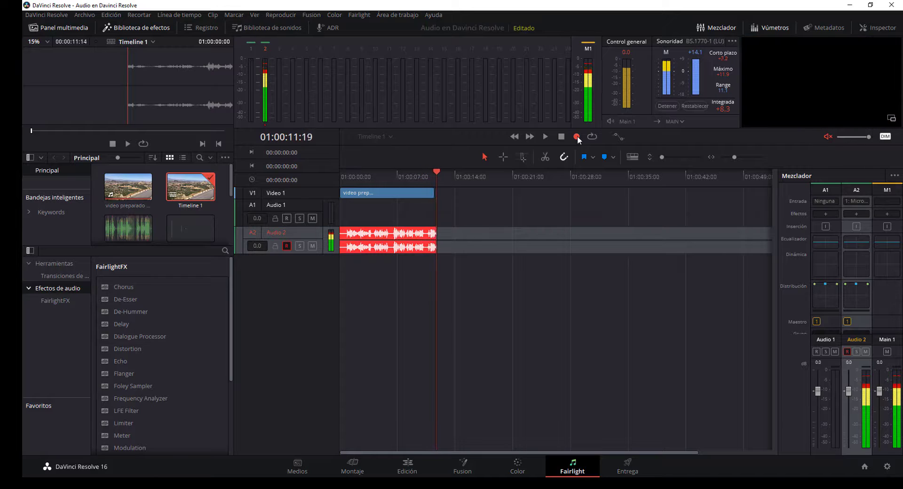
{"action": "left_click", "coordinate": [577, 137]}
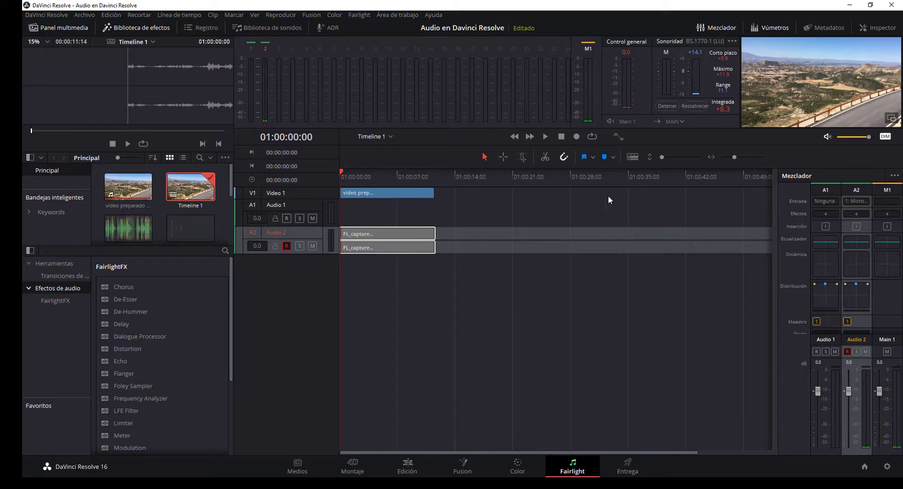
{"action": "left_click", "coordinate": [436, 176]}
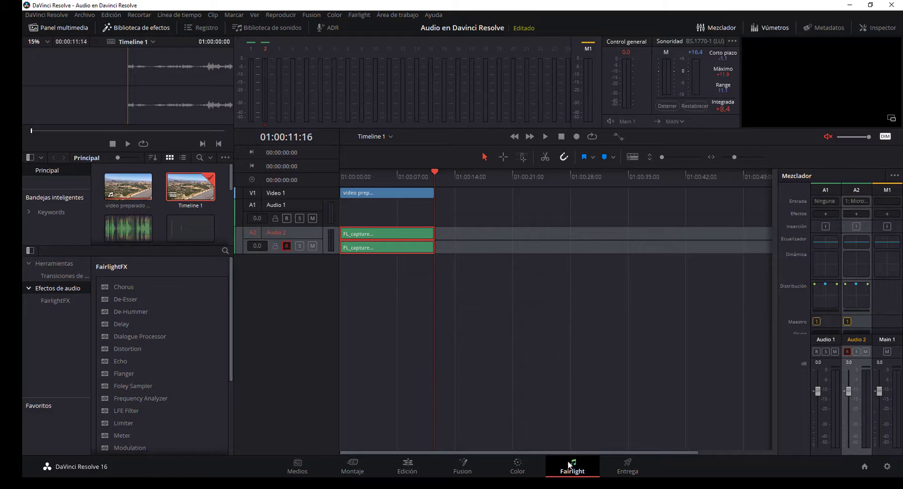
On the Edit page, preview the FL_capture clip and select the voice-over on Audio 2
{"action": "left_click", "coordinate": [408, 471]}
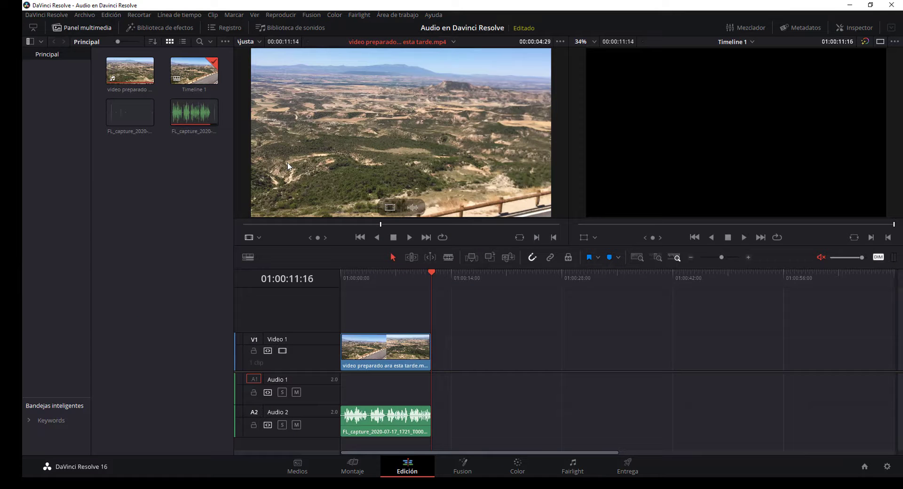
{"action": "left_click", "coordinate": [205, 121]}
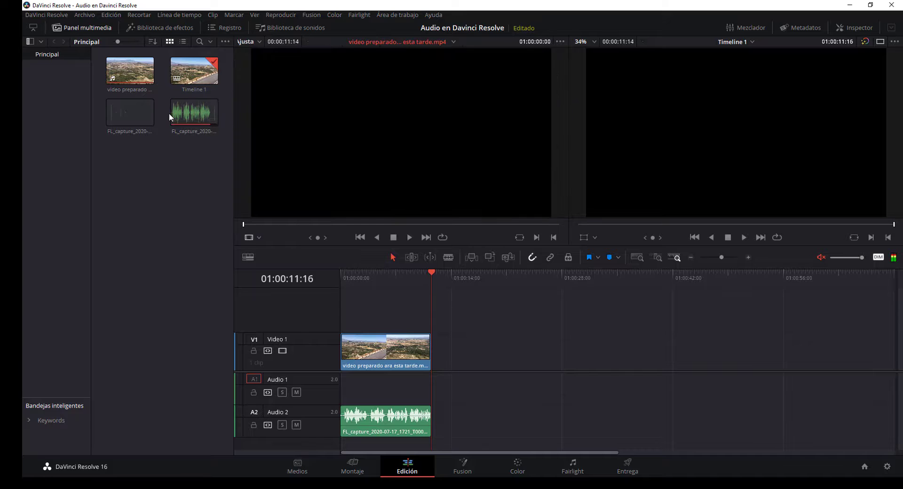
{"action": "left_click", "coordinate": [743, 238]}
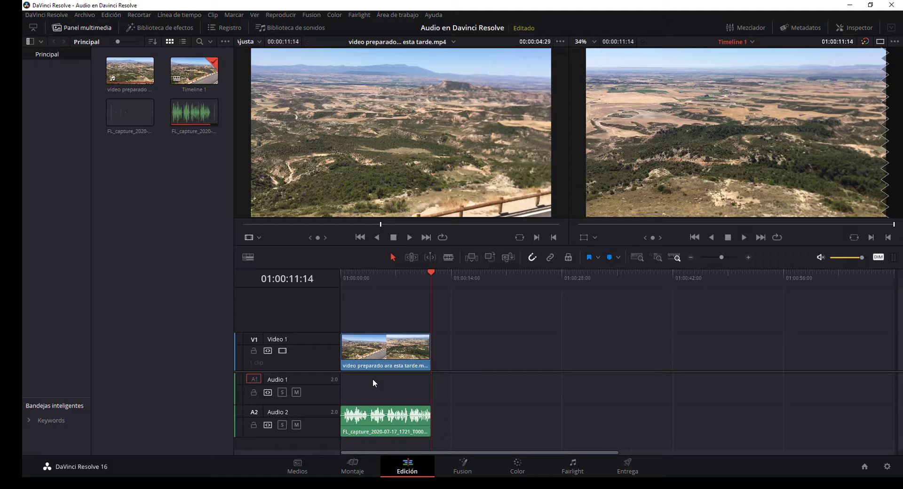
{"action": "double_click", "coordinate": [191, 112]}
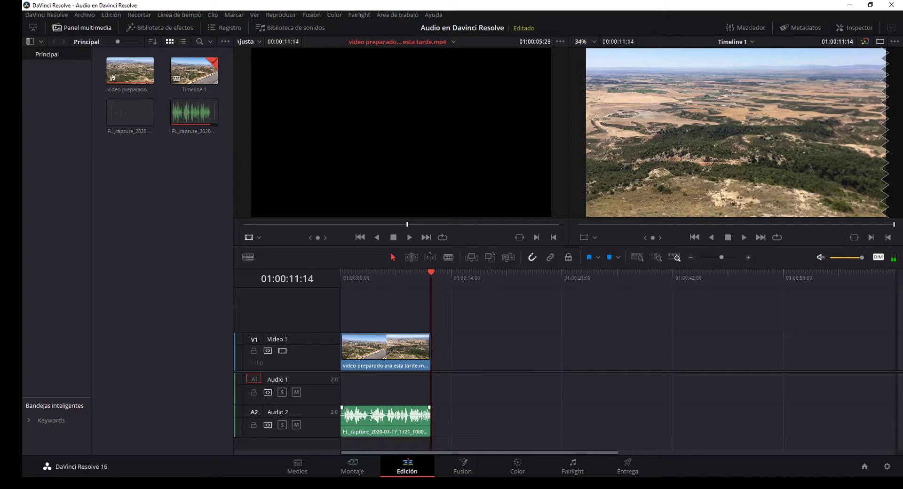
{"action": "left_click", "coordinate": [371, 418]}
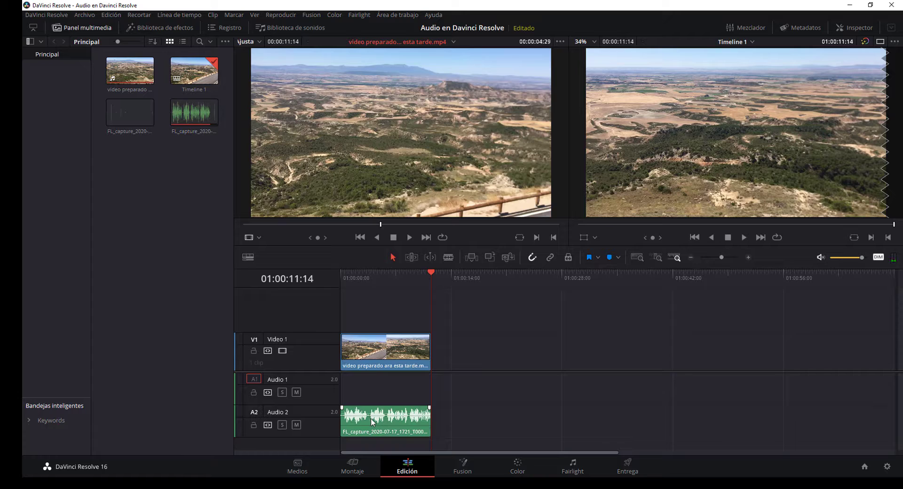
Go from the Fairlight page to the Deliver page for Timeline 1
{"action": "left_click", "coordinate": [573, 468]}
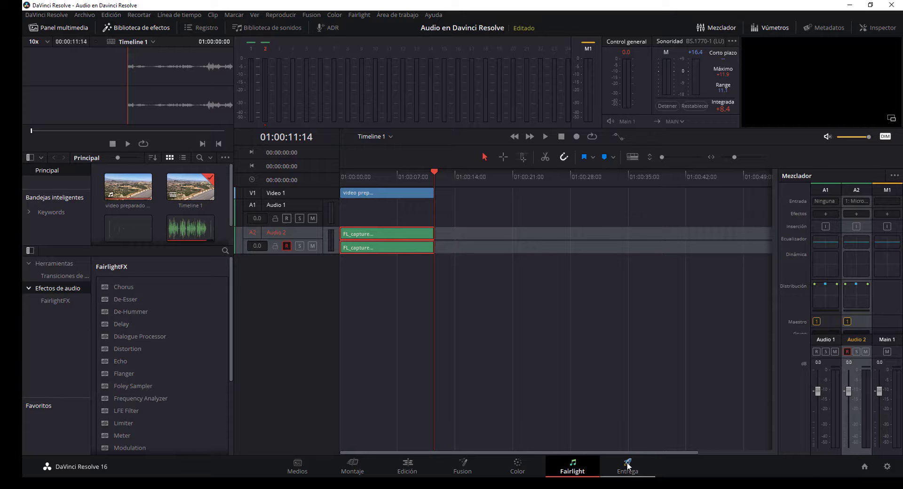
{"action": "left_click", "coordinate": [627, 465]}
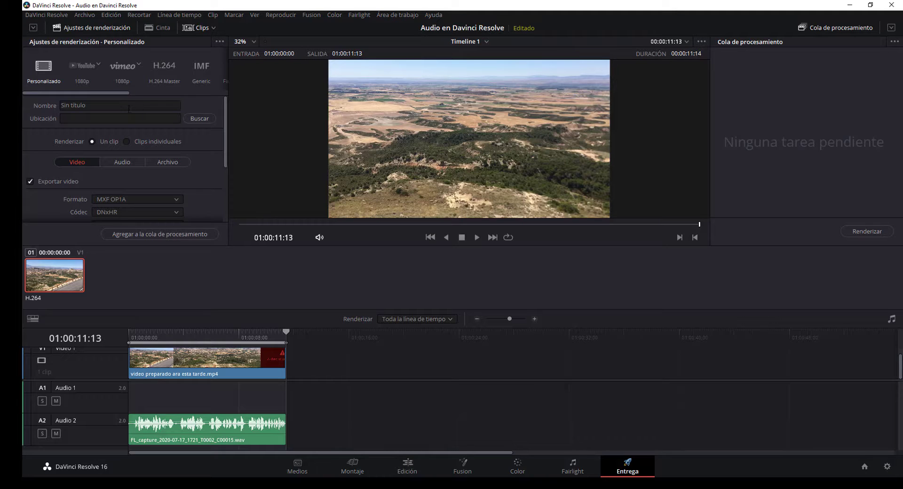
Name the render 'Audio mejorado' with the Escritorio folder as its save location
{"action": "left_click", "coordinate": [128, 106]}
{"action": "key", "text": "BackSpace"}
{"action": "key", "text": "BackSpace"}
{"action": "key", "text": "BackSpace"}
{"action": "key", "text": "BackSpace"}
{"action": "key", "text": "BackSpace"}
{"action": "key", "text": "BackSpace"}
{"action": "type", "text": "Audio mejorado"}
{"action": "left_click", "coordinate": [193, 118]}
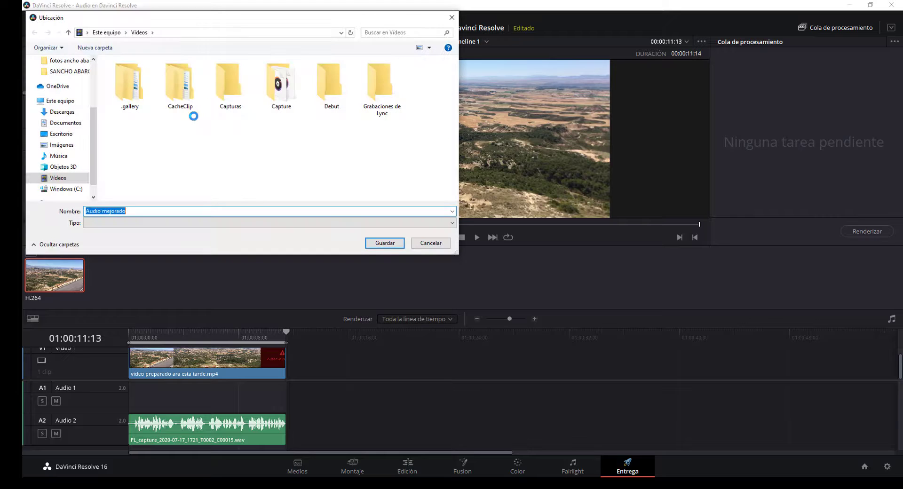
{"action": "left_click", "coordinate": [55, 136]}
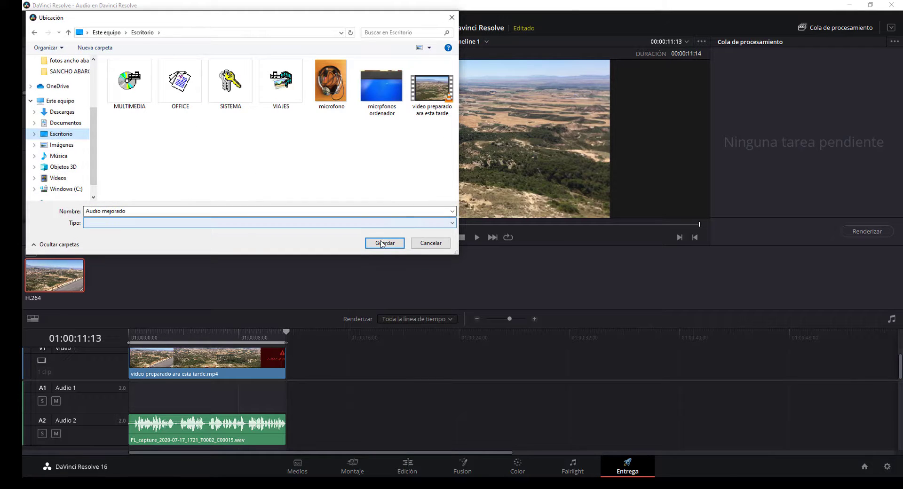
{"action": "left_click", "coordinate": [385, 242]}
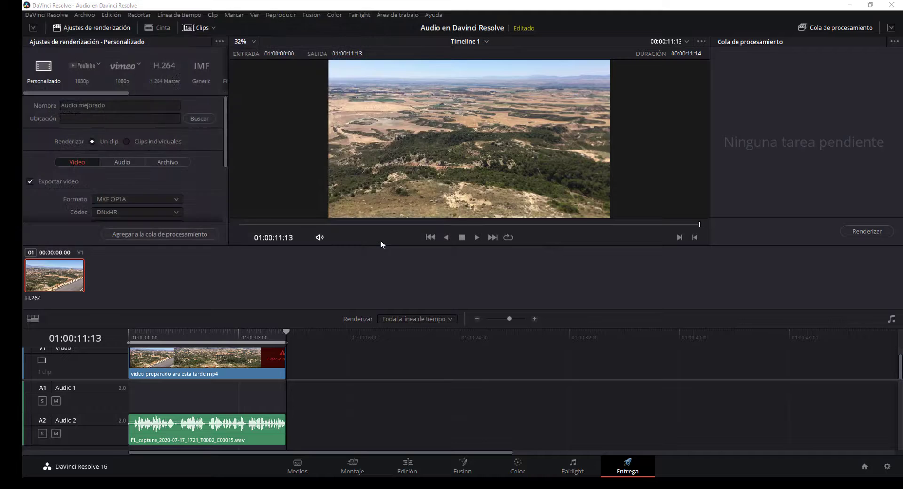
Set the output format to MP4 and review the H.264 video settings
{"action": "left_click", "coordinate": [177, 202]}
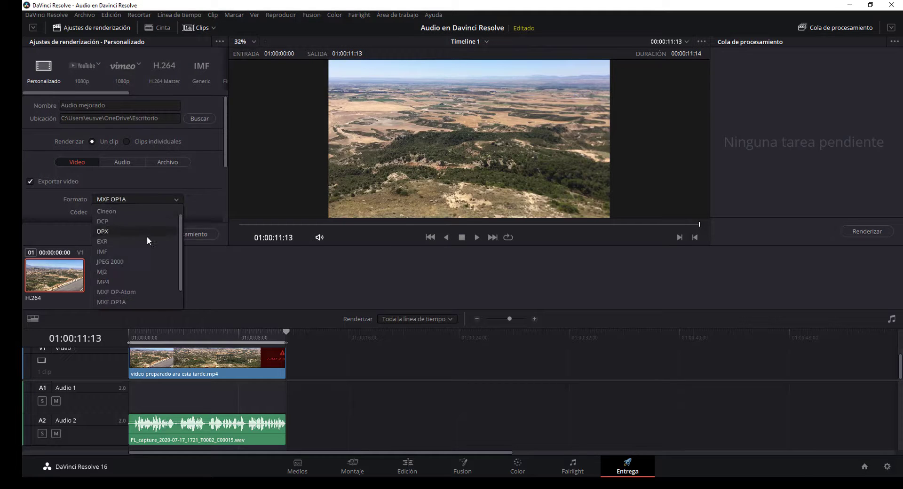
{"action": "left_click", "coordinate": [135, 283]}
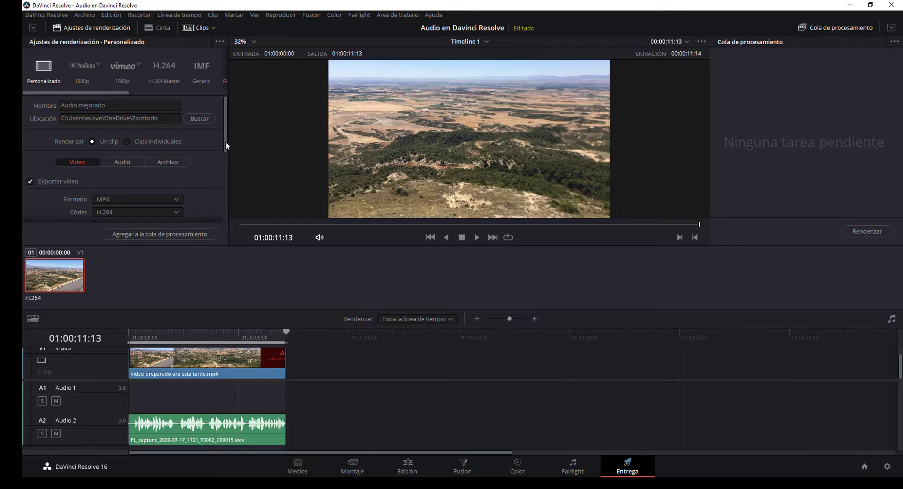
{"action": "left_click_drag", "start_coordinate": [226, 143], "coordinate": [224, 189]}
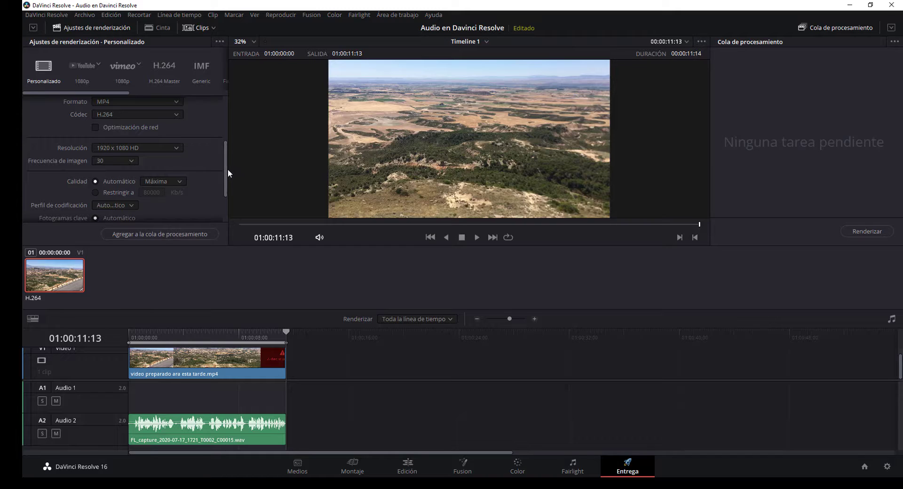
{"action": "mouse_move", "coordinate": [226, 174]}
{"action": "left_mouse_down"}
{"action": "mouse_move", "coordinate": [230, 201]}
{"action": "mouse_move", "coordinate": [218, 113]}
{"action": "left_mouse_up"}
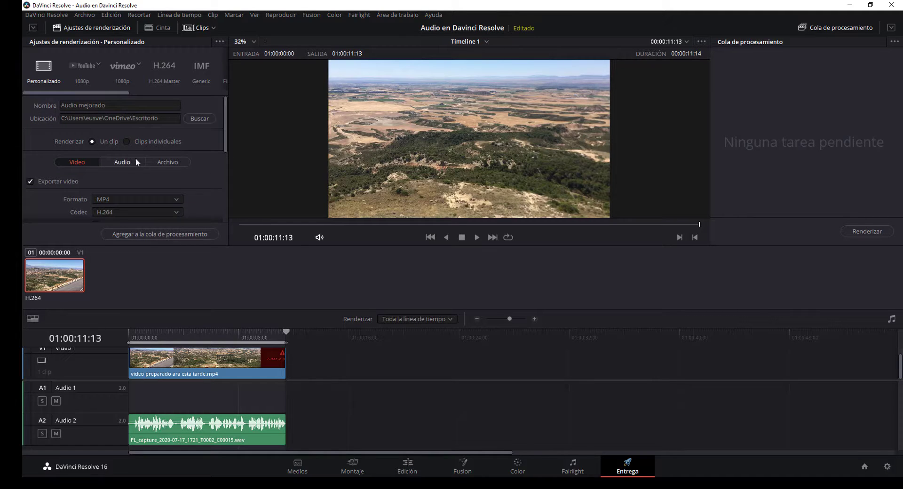
Review the AAC audio export settings in the render settings
{"action": "left_click", "coordinate": [121, 162]}
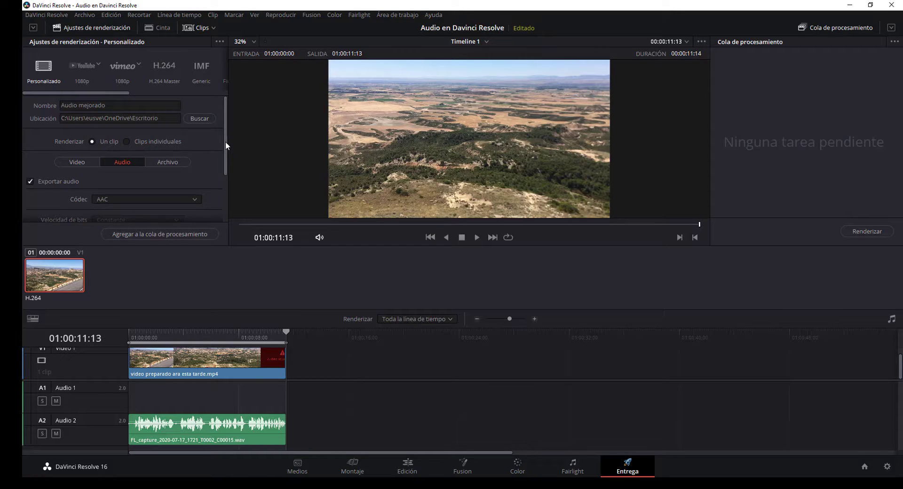
{"action": "left_click_drag", "start_coordinate": [225, 142], "coordinate": [227, 192]}
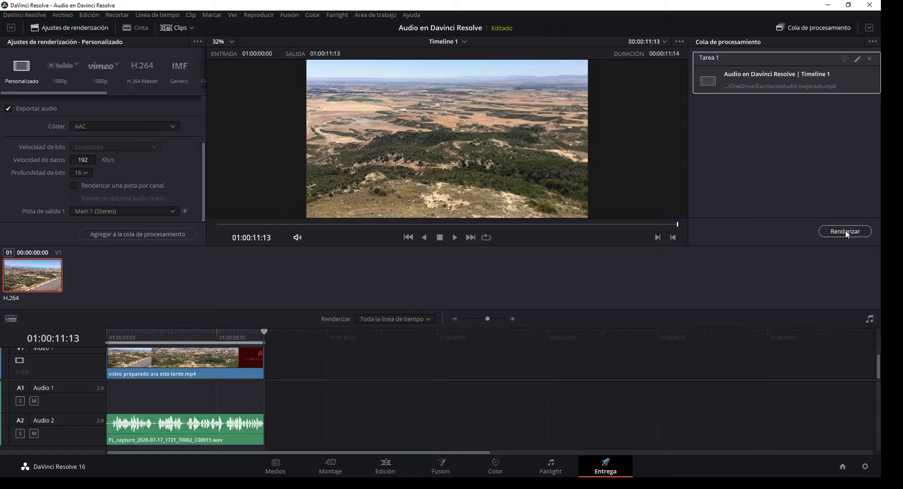
Render the queued Tarea 1 job to export Audio mejorado.mp4
{"action": "left_click", "coordinate": [845, 231]}
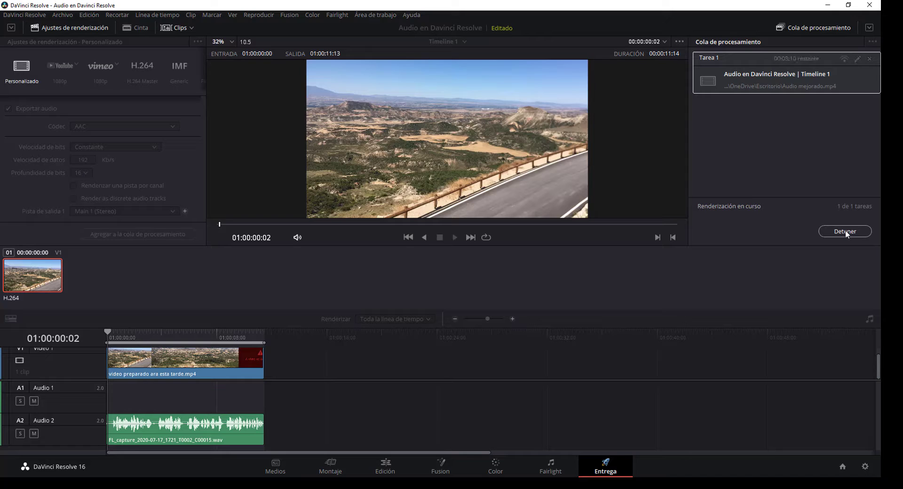